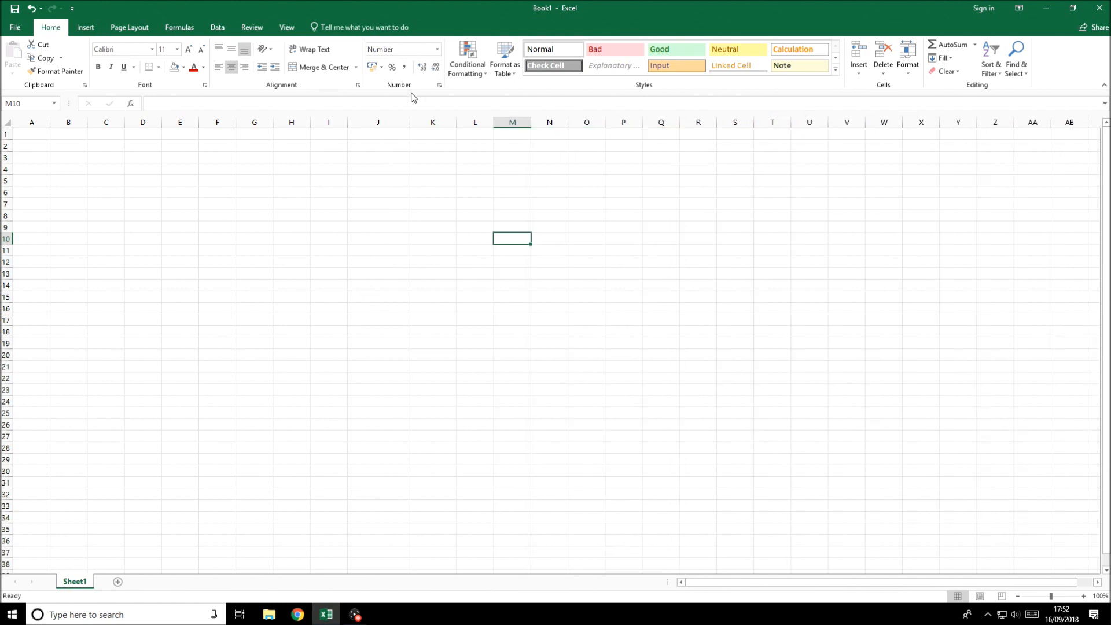
Narrow column J slightly and enter 14 in L8 and 16 in L9
drag(409, 121, 390, 121)
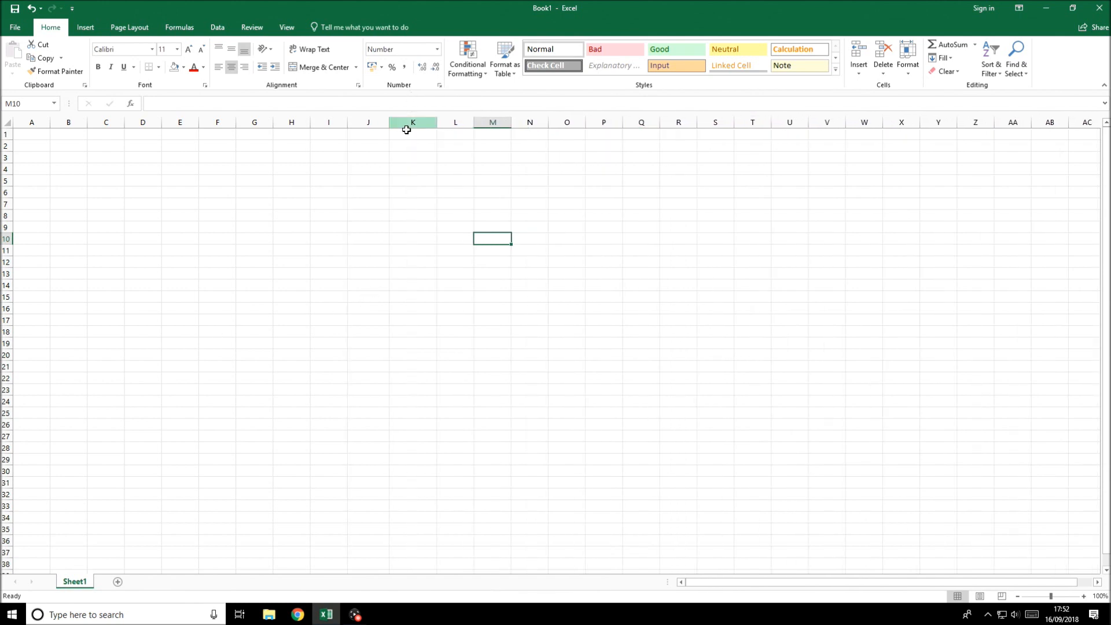
click(471, 293)
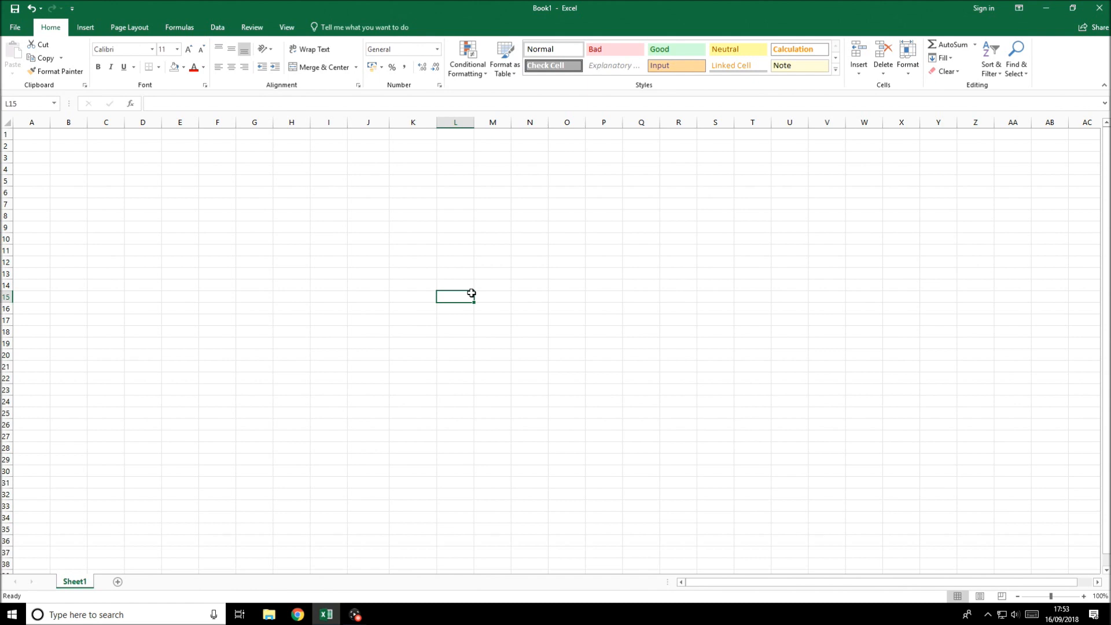
key(Up)
key(Up)
key(Up)
key(Up)
key(Up)
key(Up)
key(Up)
text(14)
key(Return)
text(16)
key(Return)
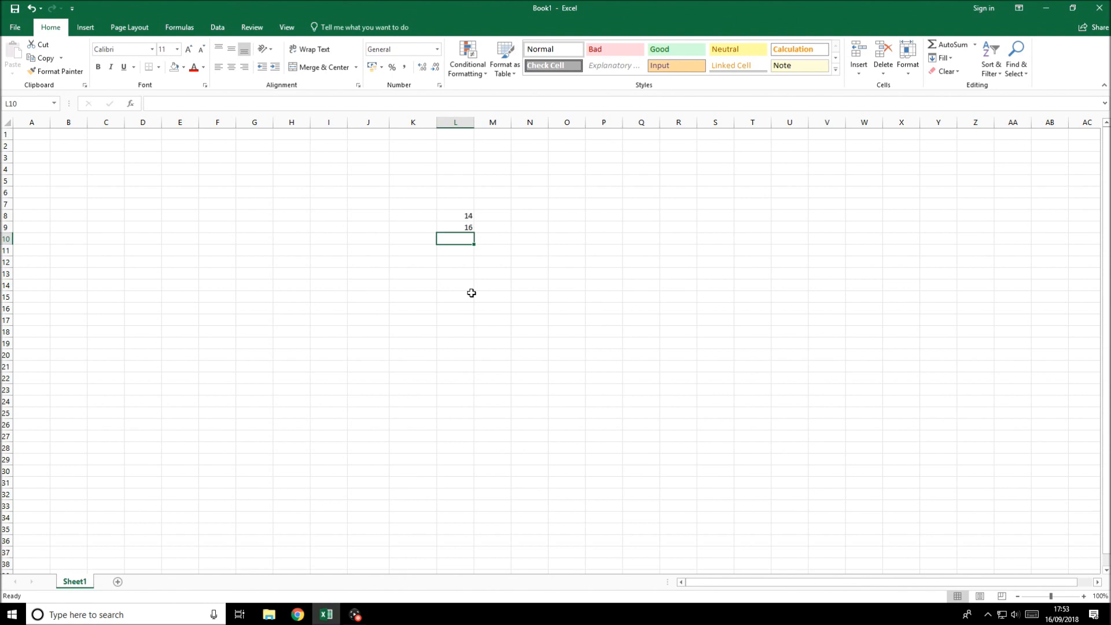
key(Down)
key(Down)
key(Down)
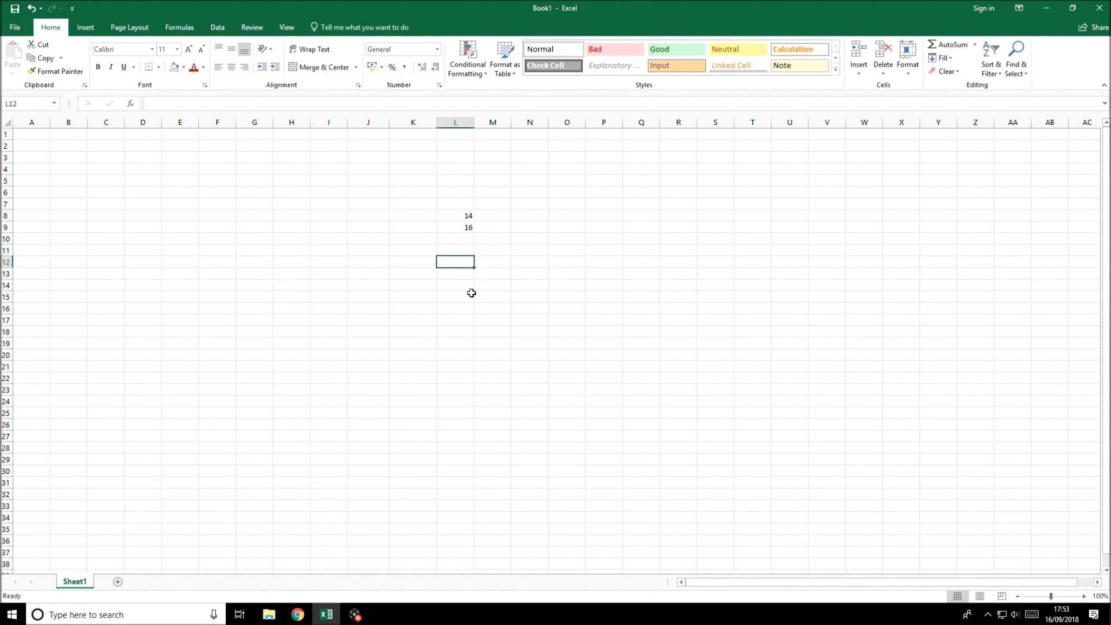
key(Up)
key(Up)
key(Up)
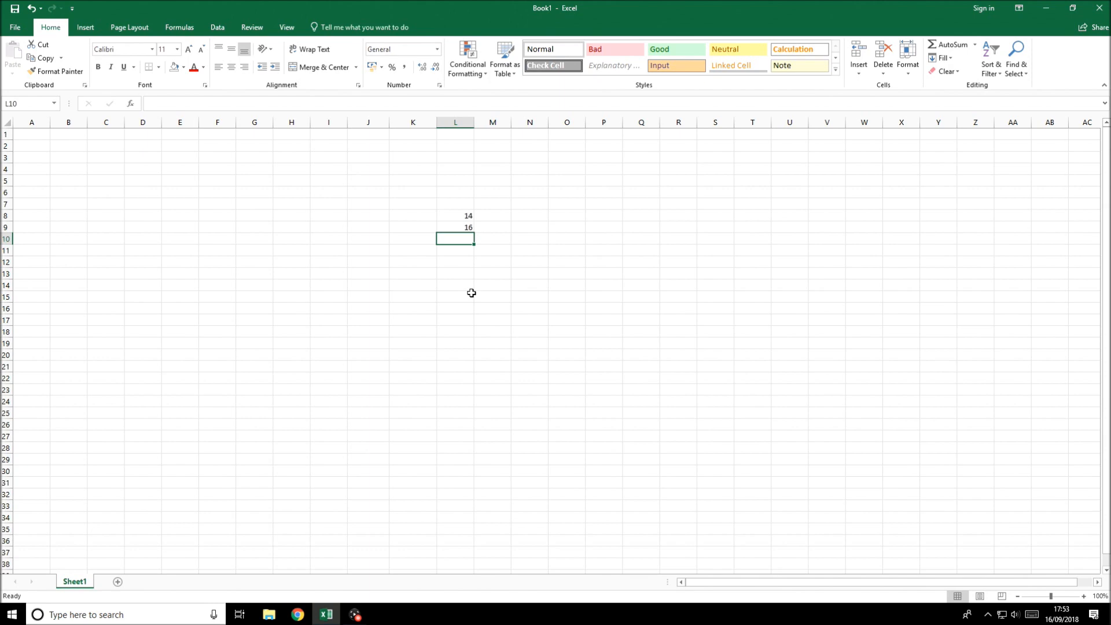
Enter a formula in L10 that references L8
text(=)
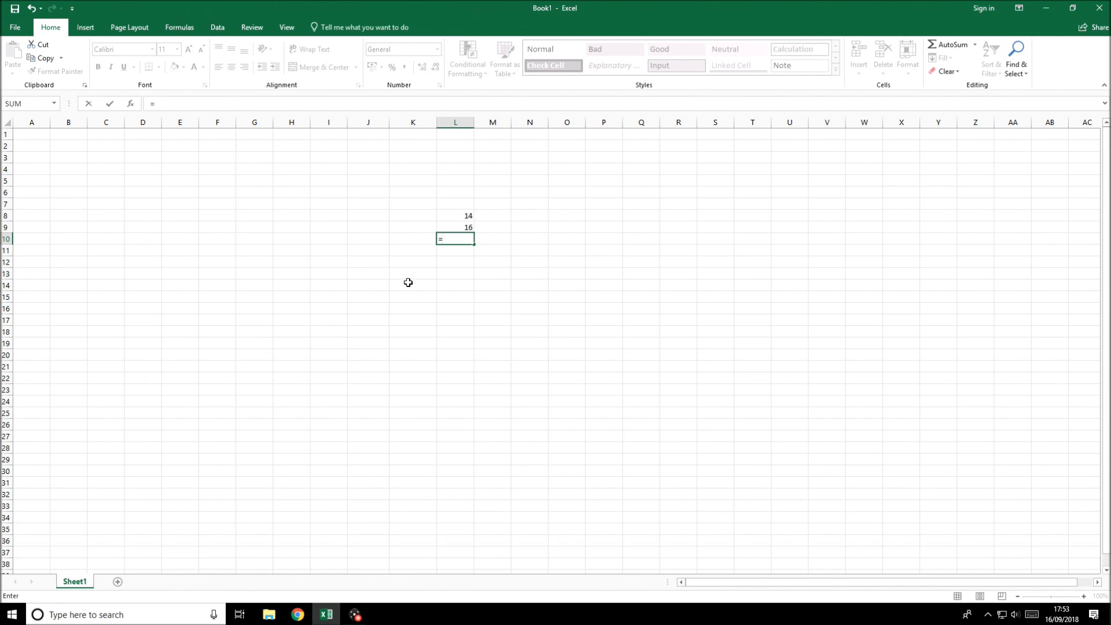
click(465, 219)
key(Return)
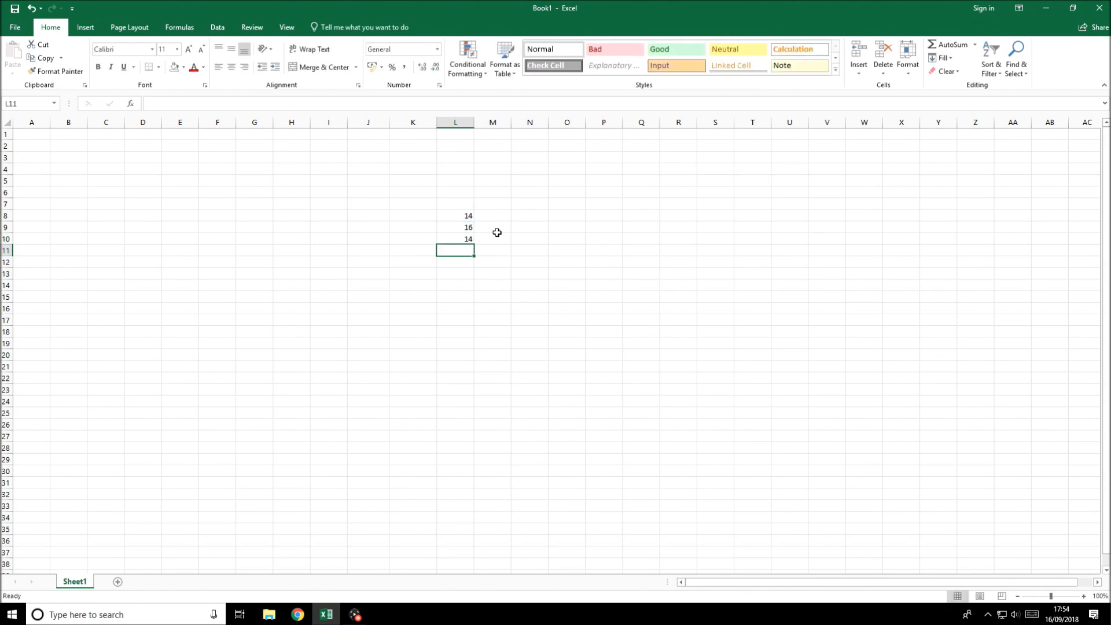
Change the value in L8 to 18
click(453, 214)
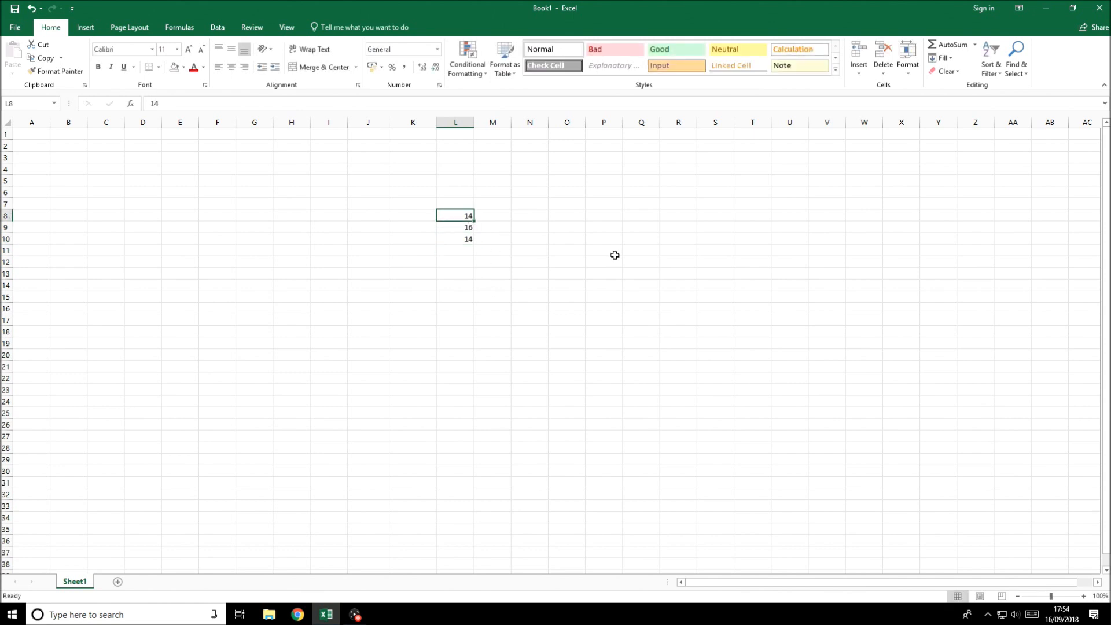
text(18)
key(Return)
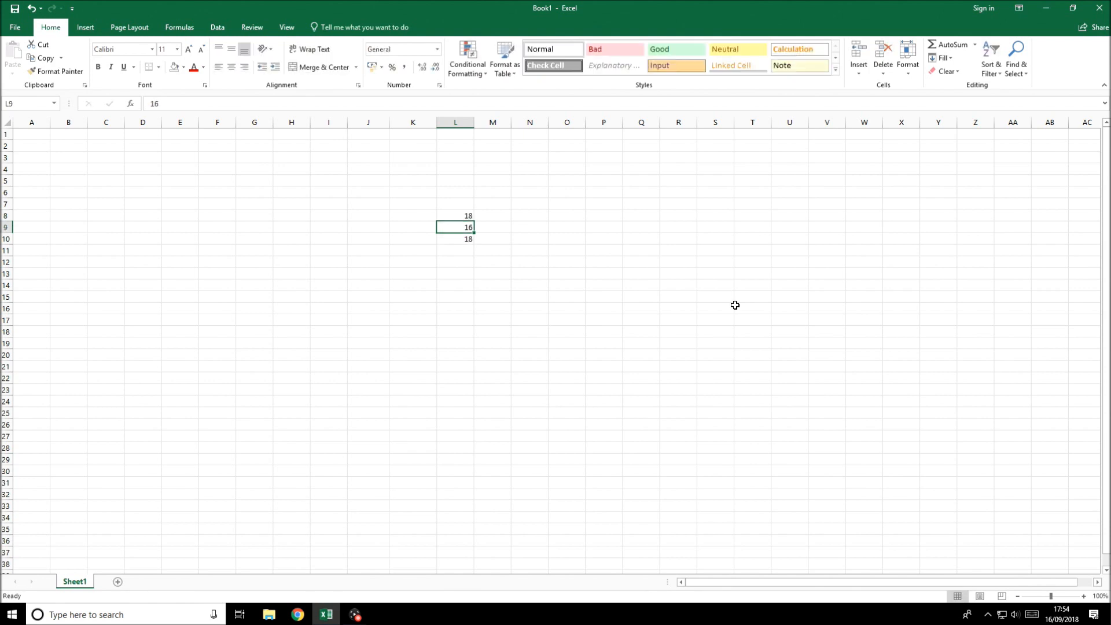
Change the value in L8 back to 14
key(Up)
text(14)
key(Return)
key(Return)
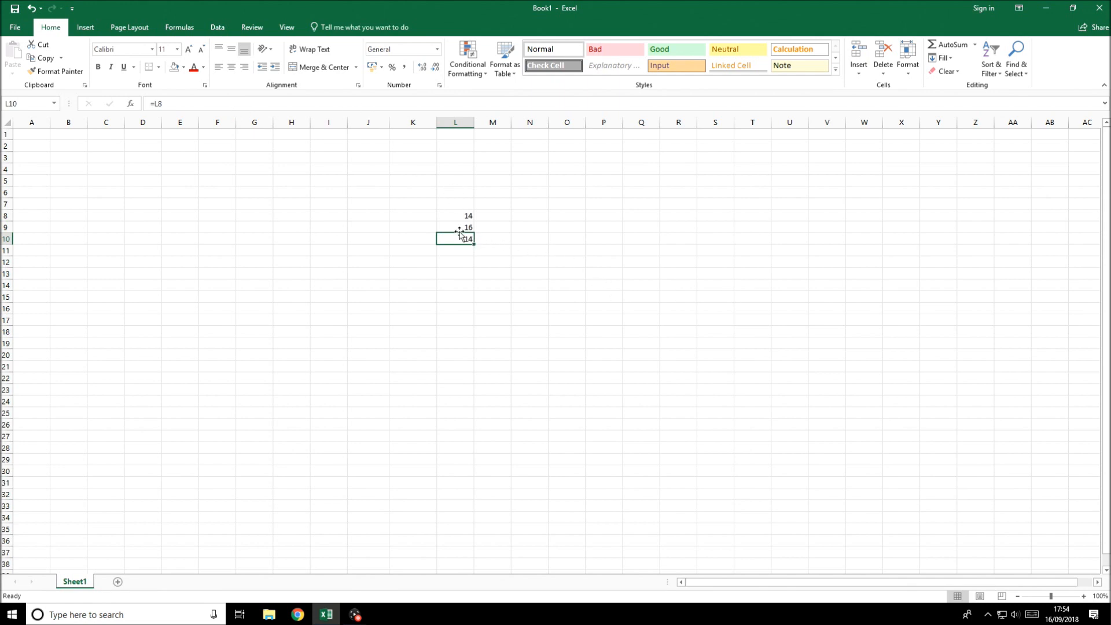
Edit the formula in L10 so it adds L9 to L8
key(F2)
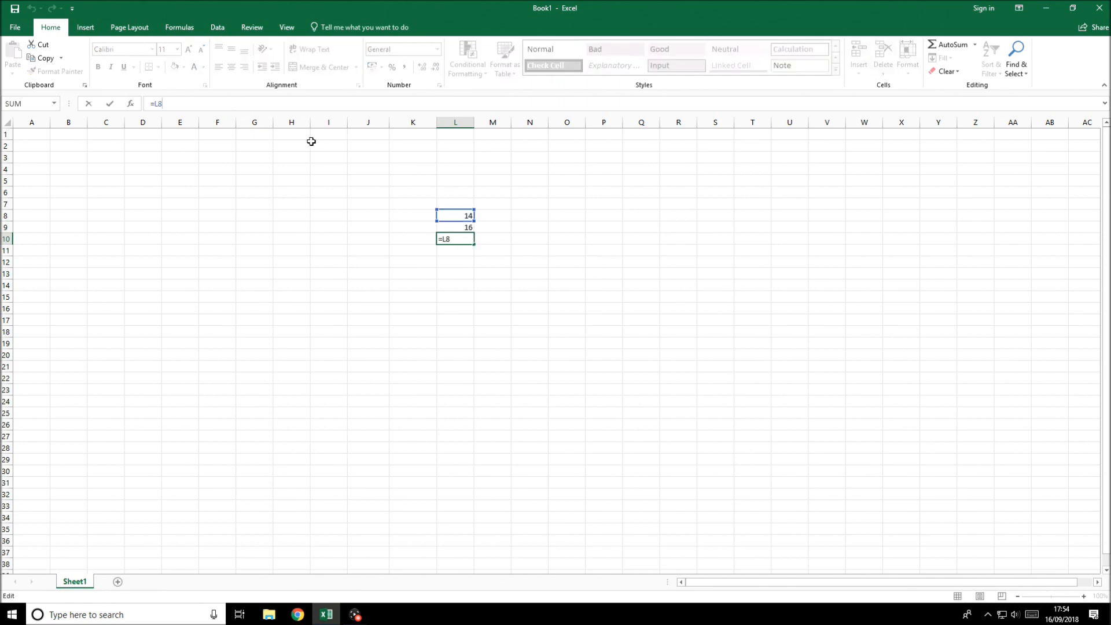
text(+)
click(467, 228)
key(Return)
Set L8 to 18, then undo that change
key(Up)
key(Up)
key(Up)
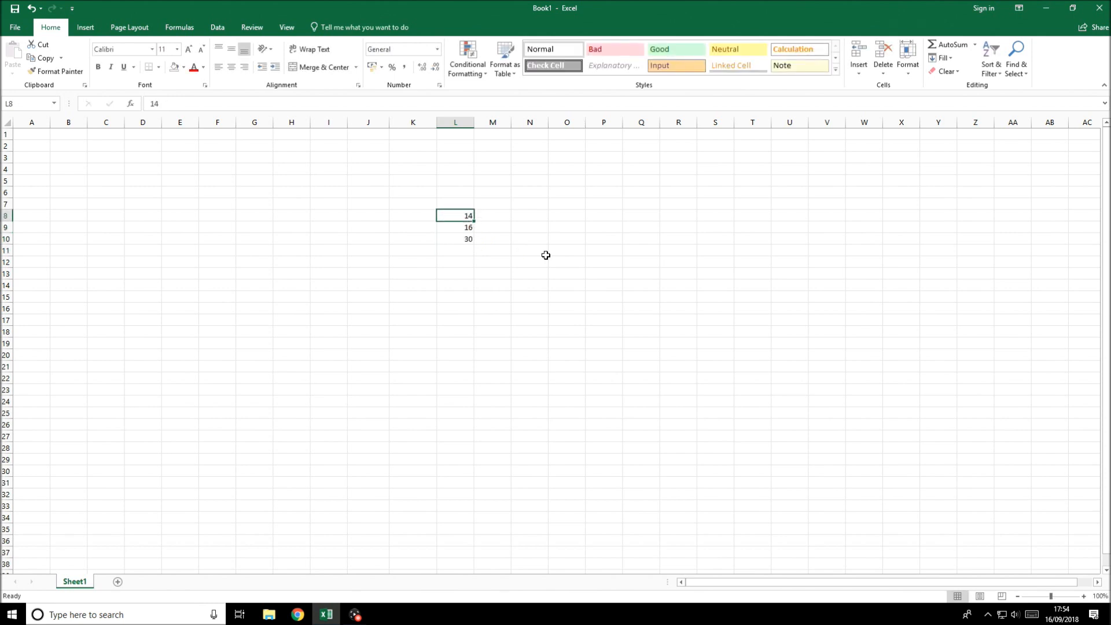
text(18)
key(Return)
key(Up)
key(ctrl+z)
Replace the formula in L10 with one subtracting L8 from L9
key(Down)
key(Down)
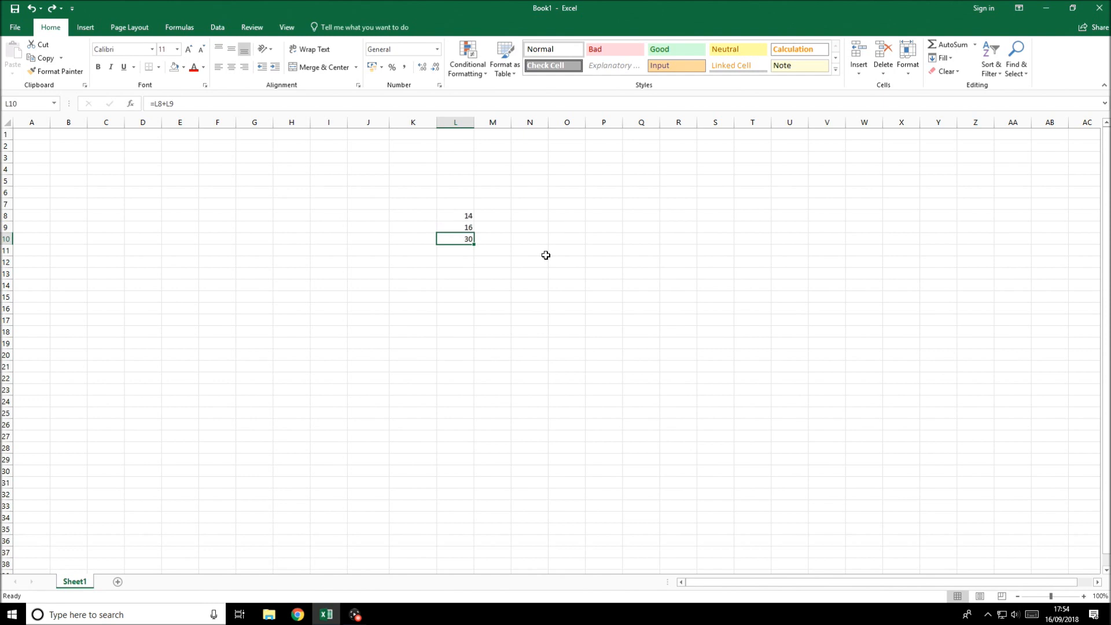
key(Delete)
text(=)
key(Up)
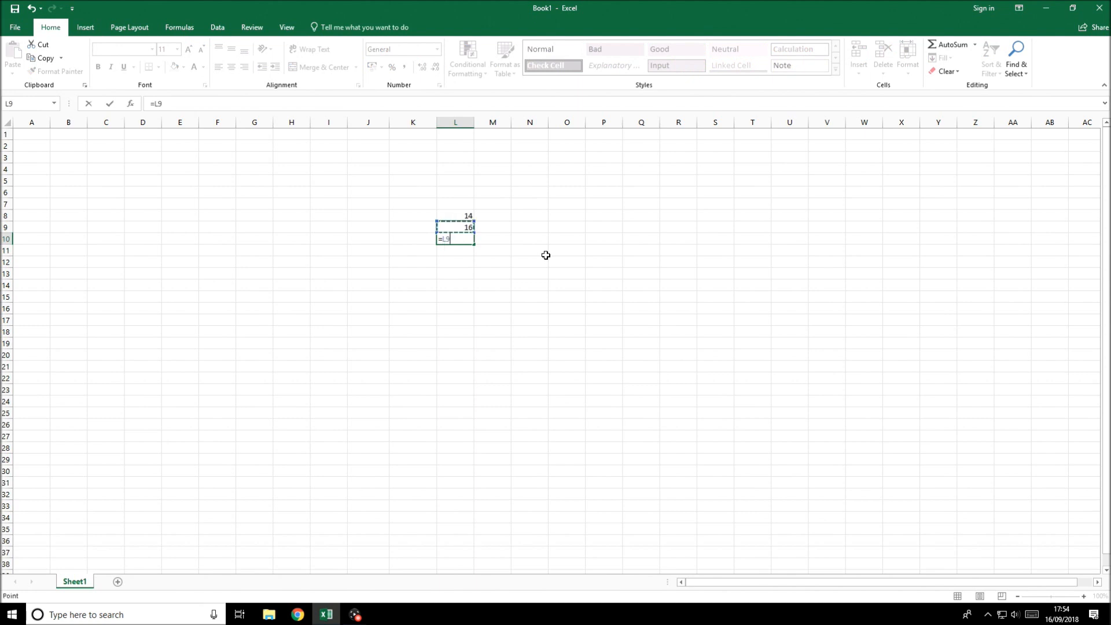
text(-)
key(Up)
key(Up)
key(Return)
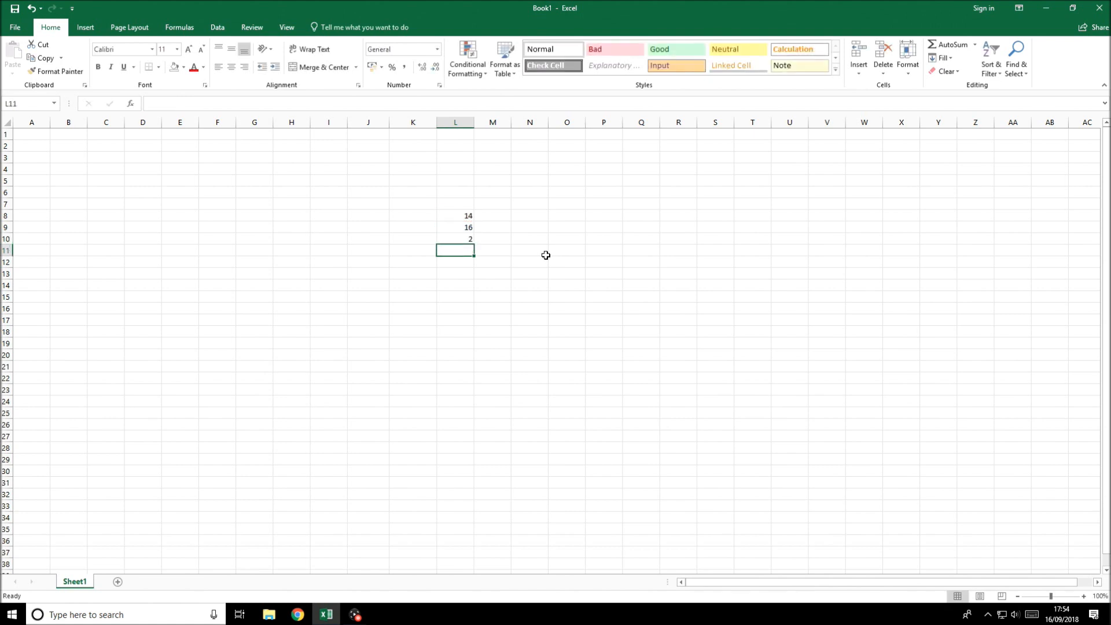
Enter 24, 25, 12, 15, 63, 38, 17 and 12 down cells L10 through L17
key(Up)
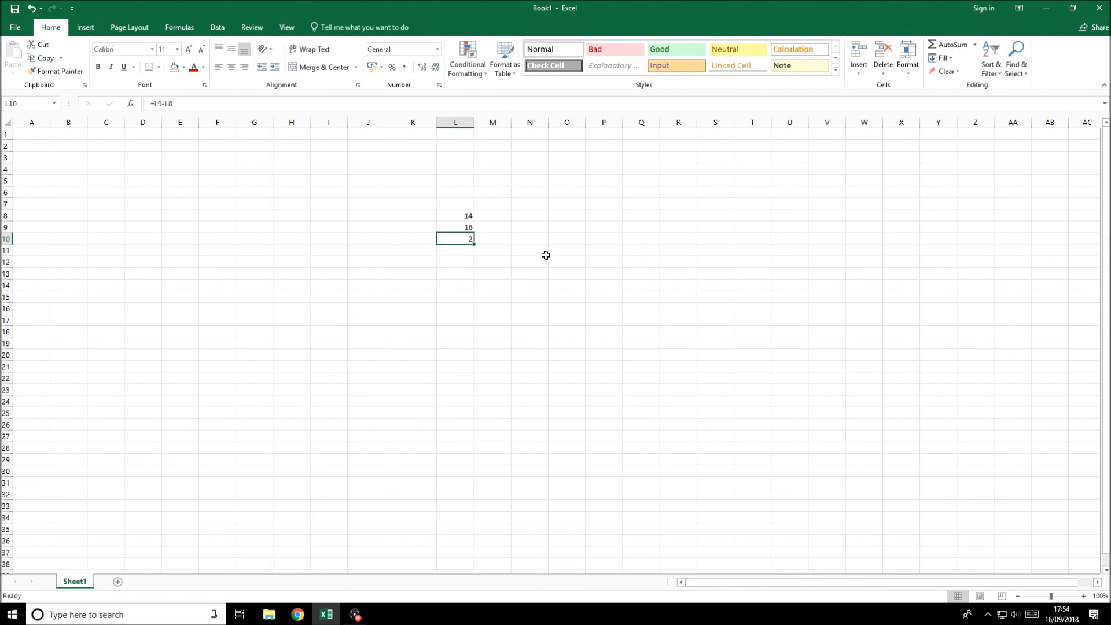
text(24)
key(Return)
text(25)
key(Return)
text(12)
key(Return)
text(15)
key(Return)
text(63)
key(Return)
text(38)
key(Return)
text(17)
key(Return)
text(12)
key(Return)
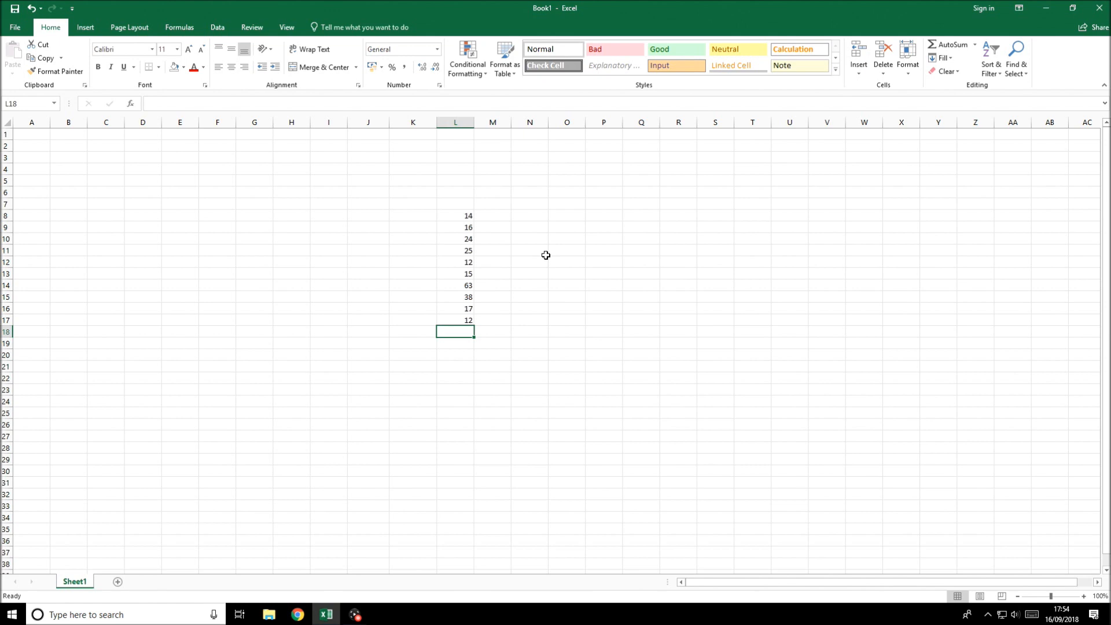
key(Up)
key(Up)
key(Up)
key(Up)
key(Down)
key(Down)
key(Down)
key(Down)
text(=)
key(Up)
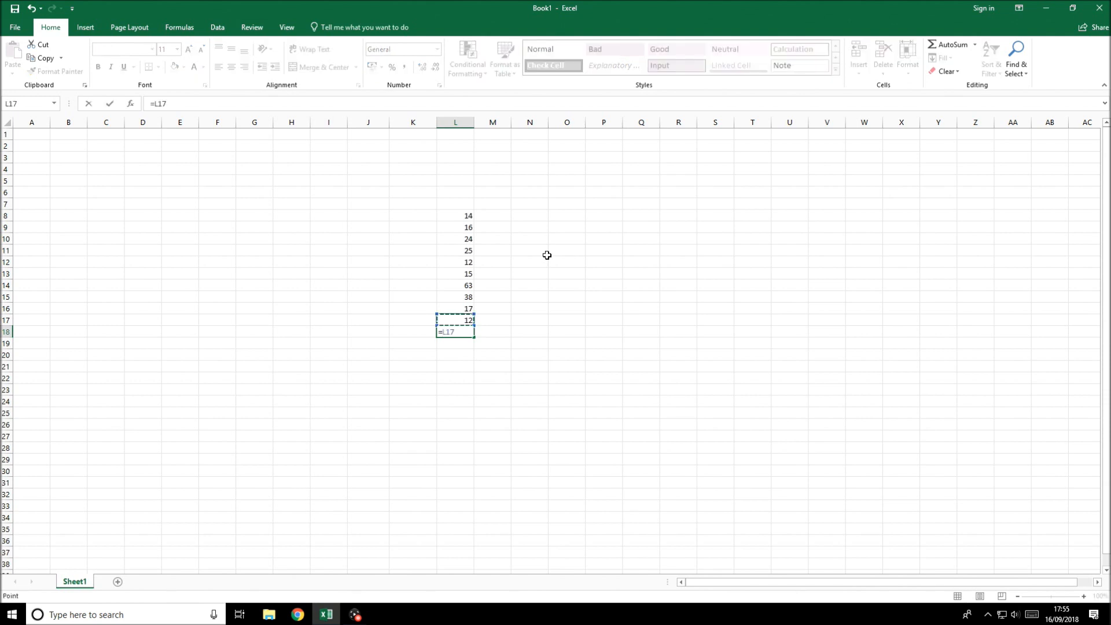
text(+)
key(Up)
text(+)
key(Up)
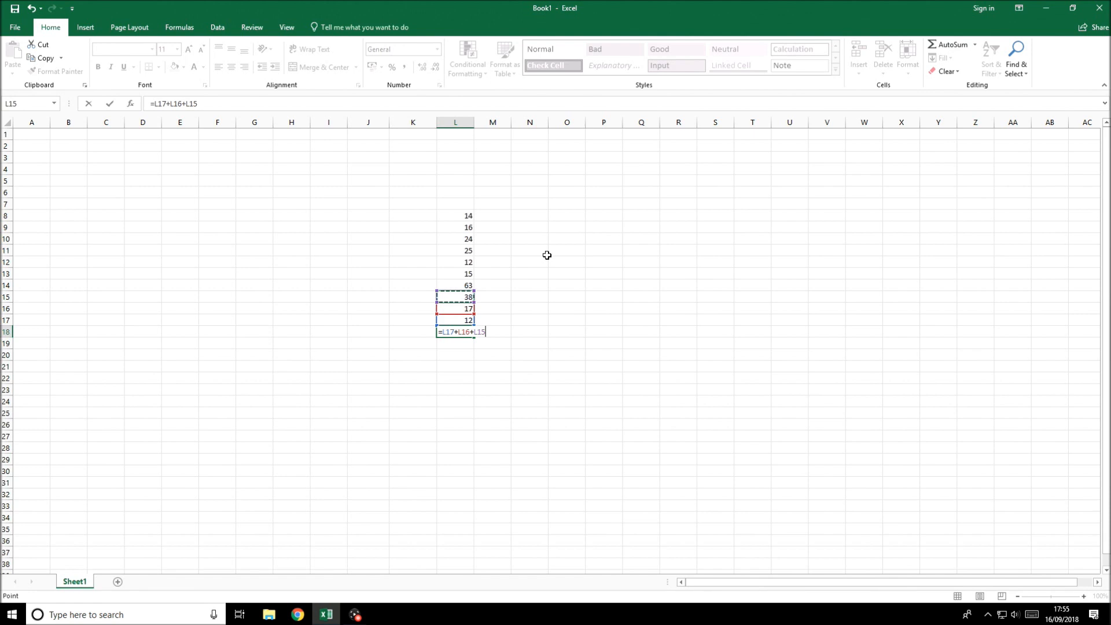
text(+)
key(Up)
key(Up)
key(Up)
key(Up)
key(Down)
key(Down)
key(Down)
key(Down)
key(F2)
key(shift+Home)
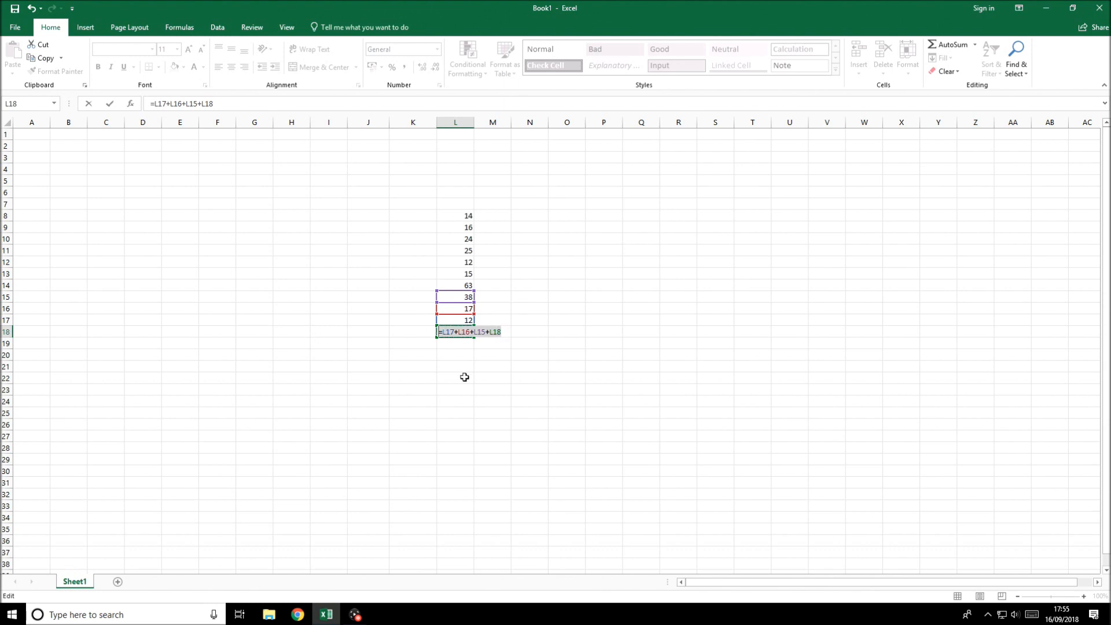
key(Escape)
key(Down)
key(Up)
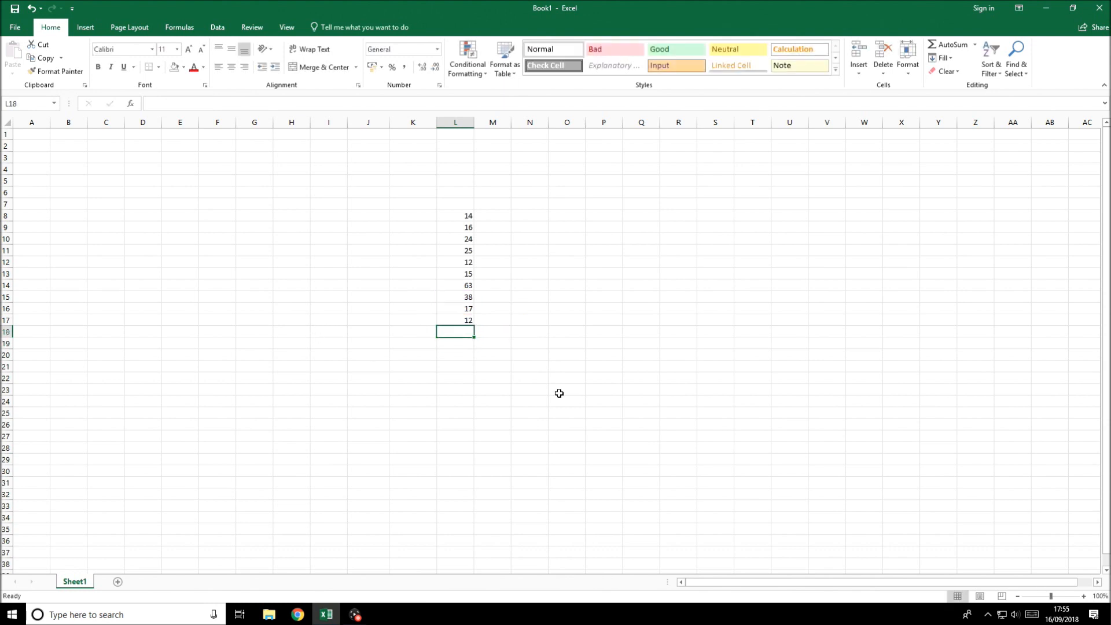
Enter a SUM formula in L18 totalling the range L8:L17
text(=s)
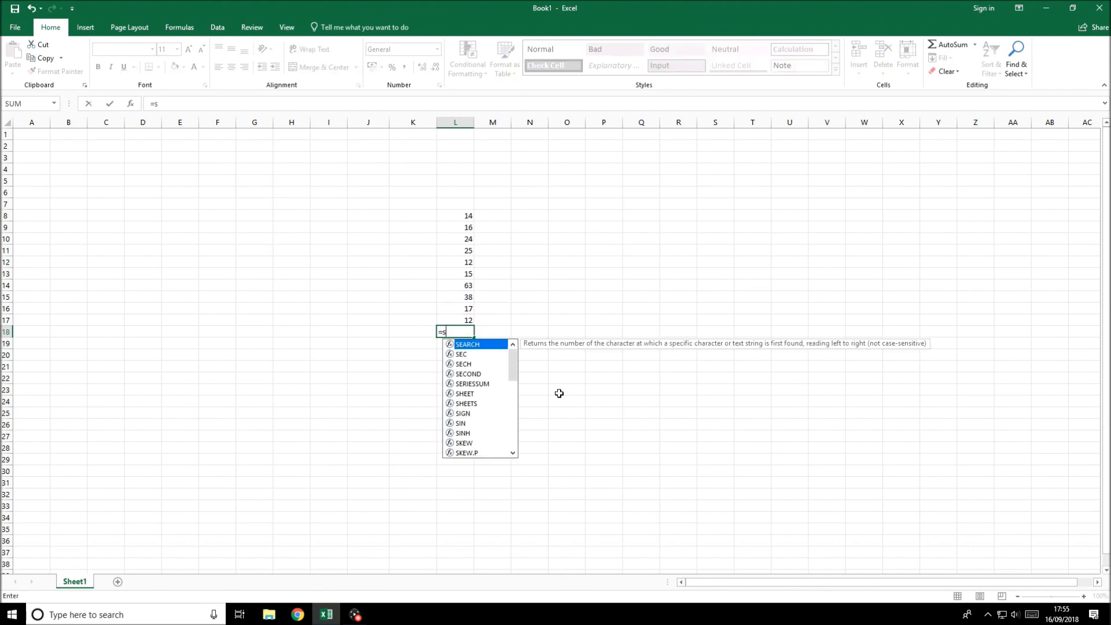
text(u,)
key(BackSpace)
text(m)
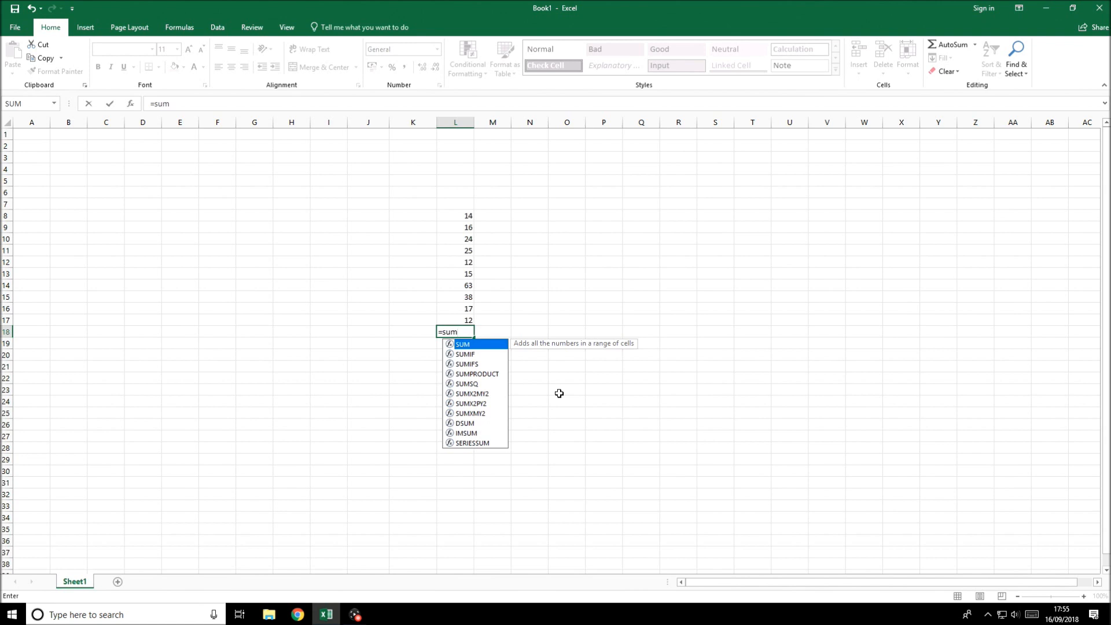
text(()
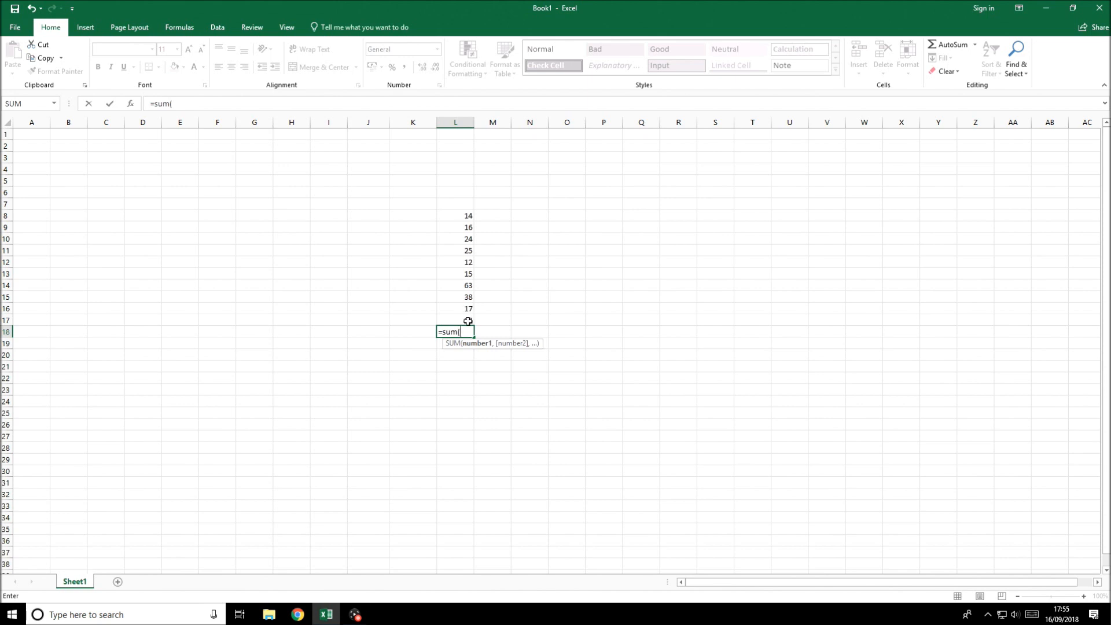
drag(468, 321, 470, 215)
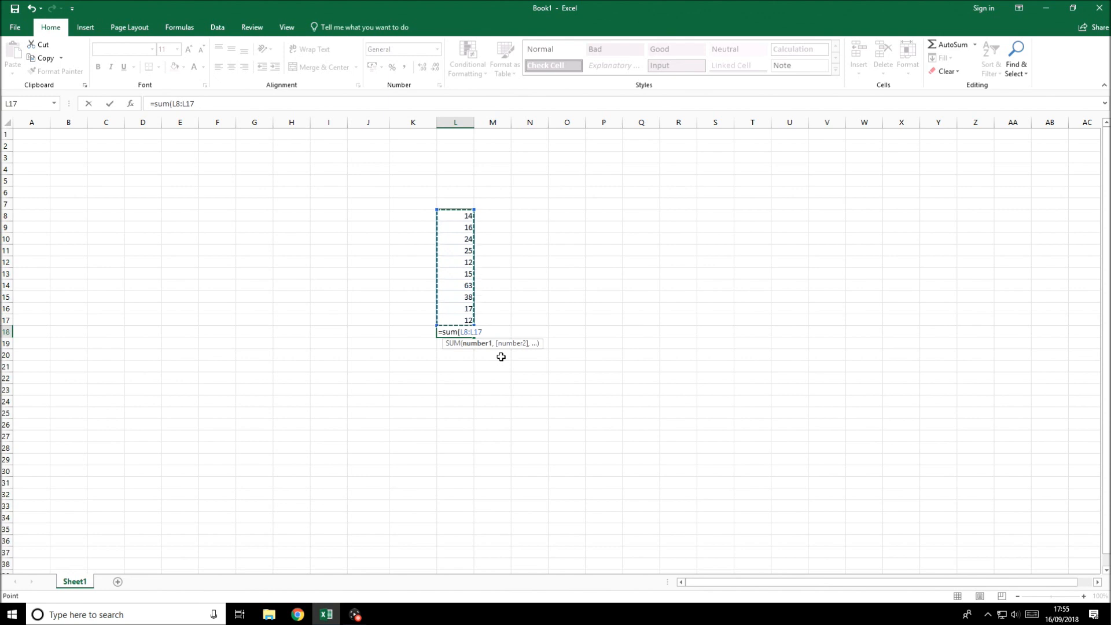
text())
key(Return)
Edit the formula in L18 to negate the sum with a leading minus sign
key(Up)
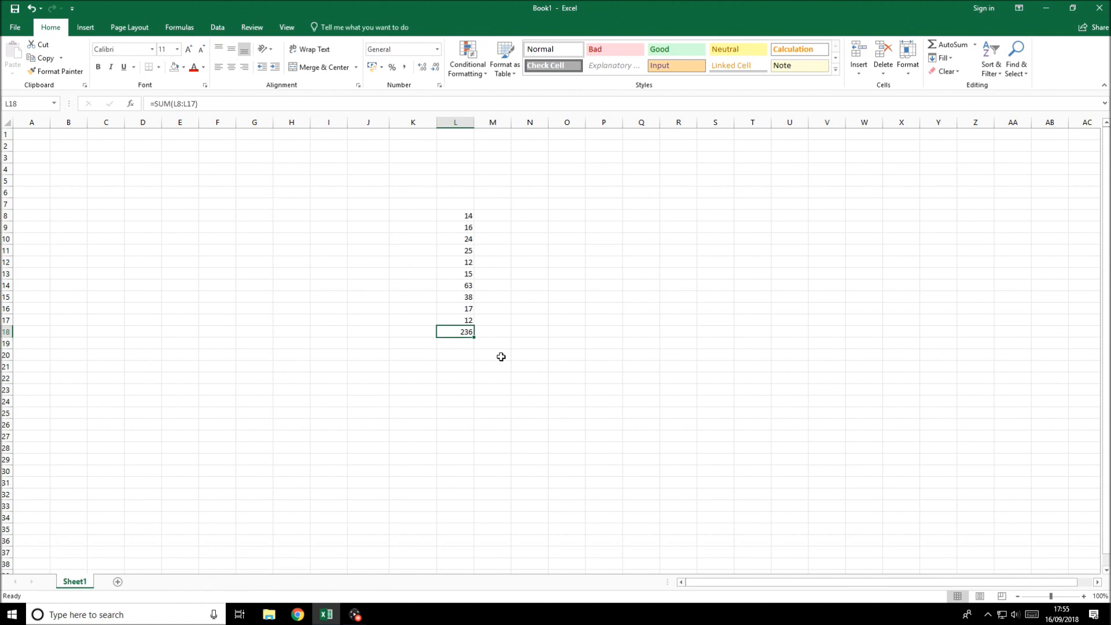
double_click(459, 332)
click(441, 331)
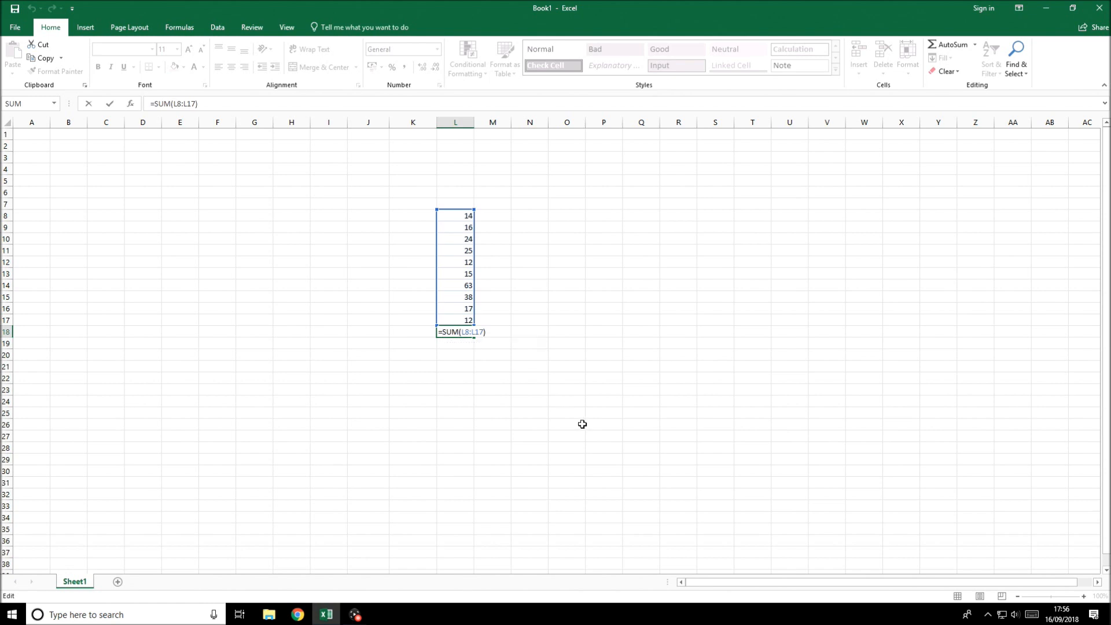
text(-)
key(Return)
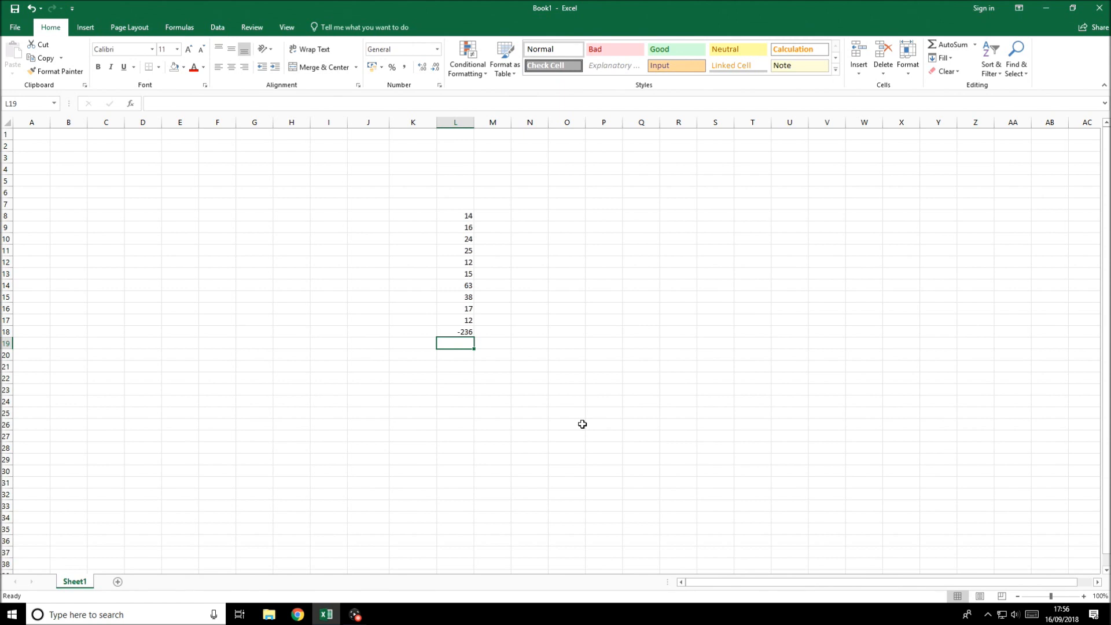
key(Left)
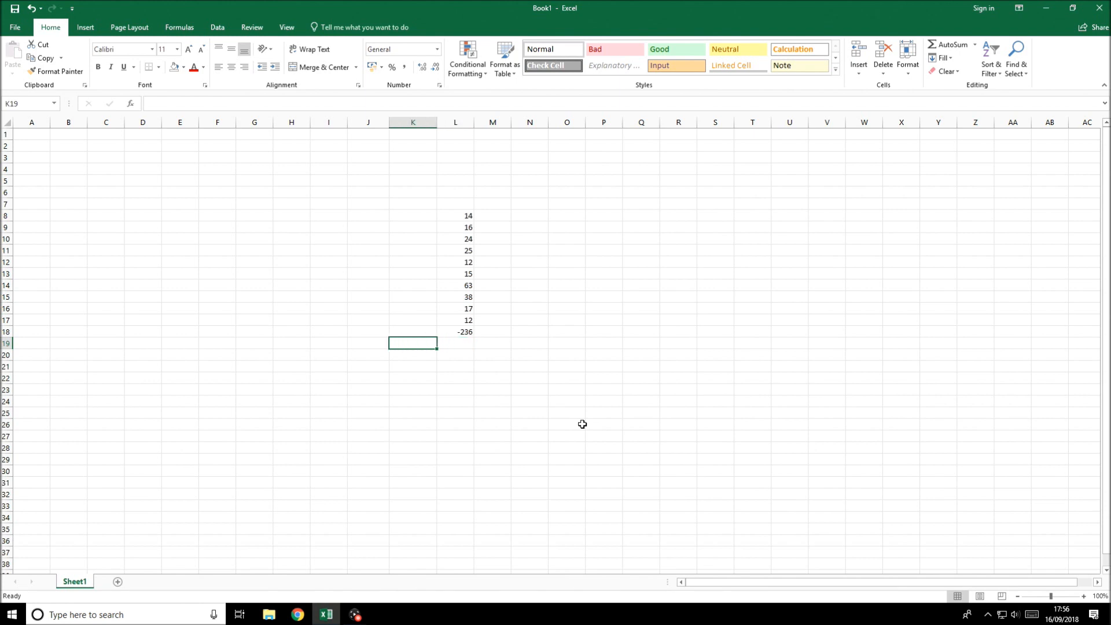